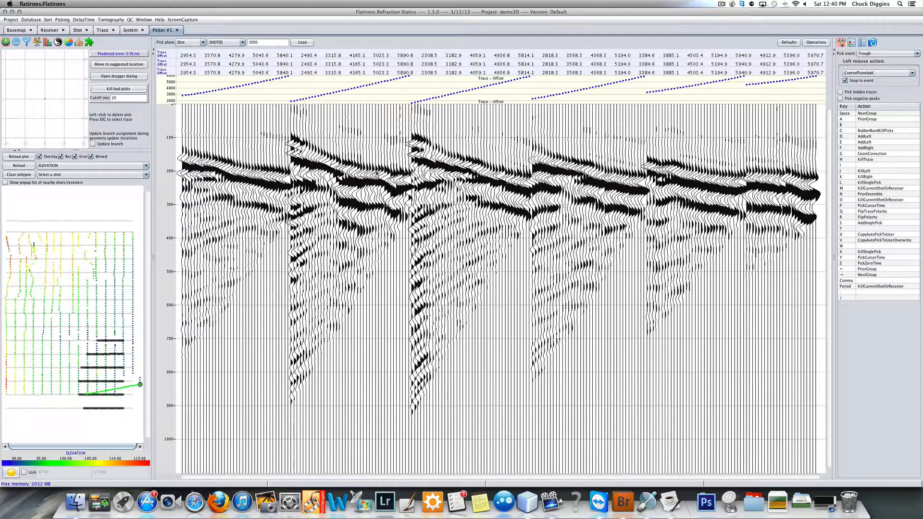
Step: Pick the first-break trough along the first three receiver-line segments of shot 1000, snapping the picks to the event
click(199, 162)
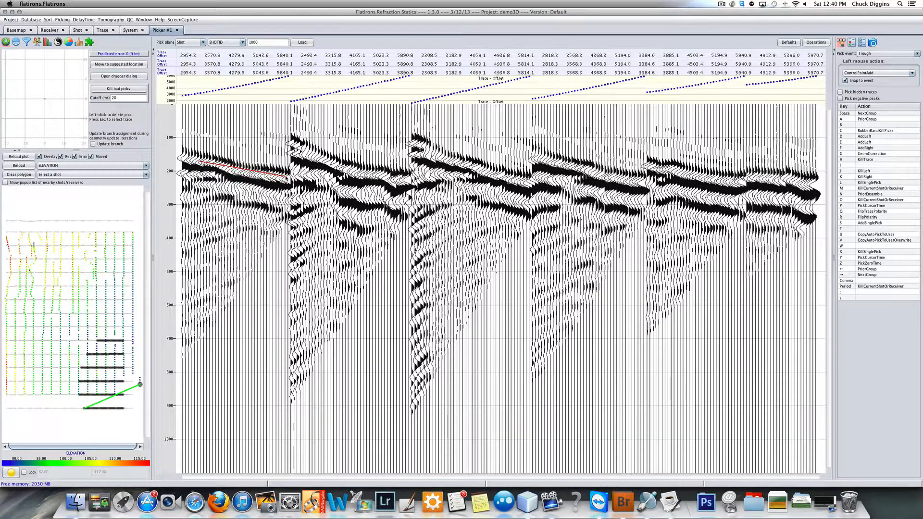
click(288, 177)
click(304, 155)
click(394, 179)
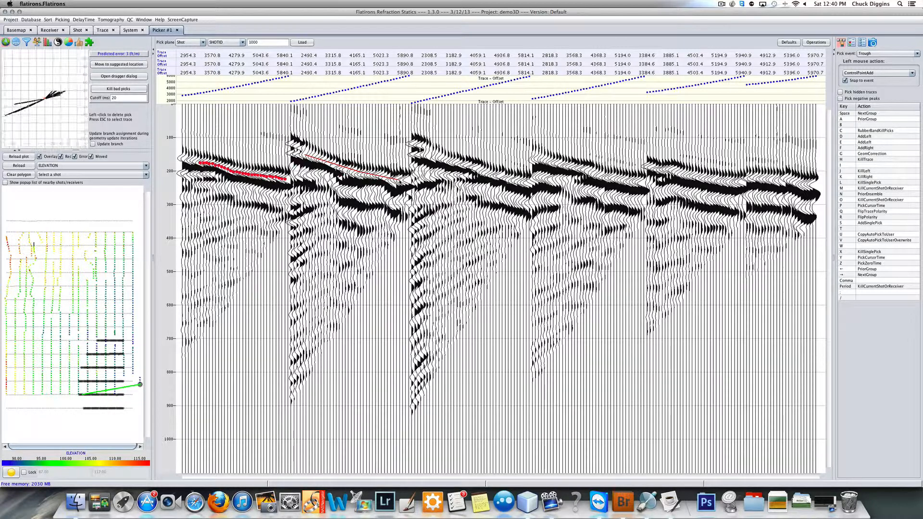
click(423, 154)
click(521, 185)
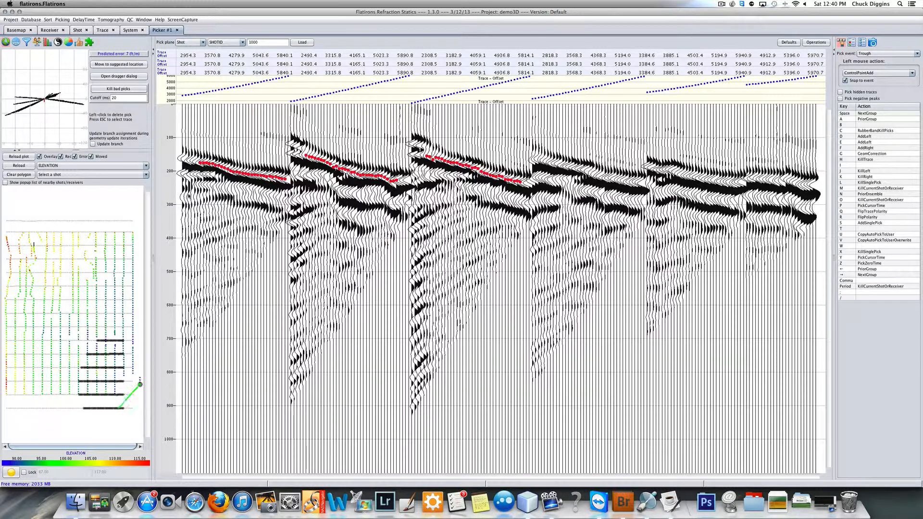
Step: Display shot 1981 from the map and open a new picker window for the offset plane using 2D profiles
click(112, 249)
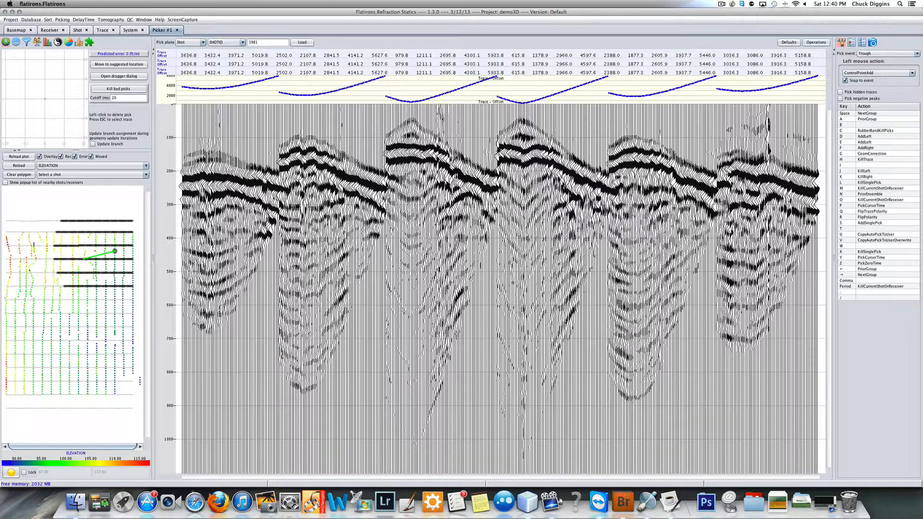
click(62, 20)
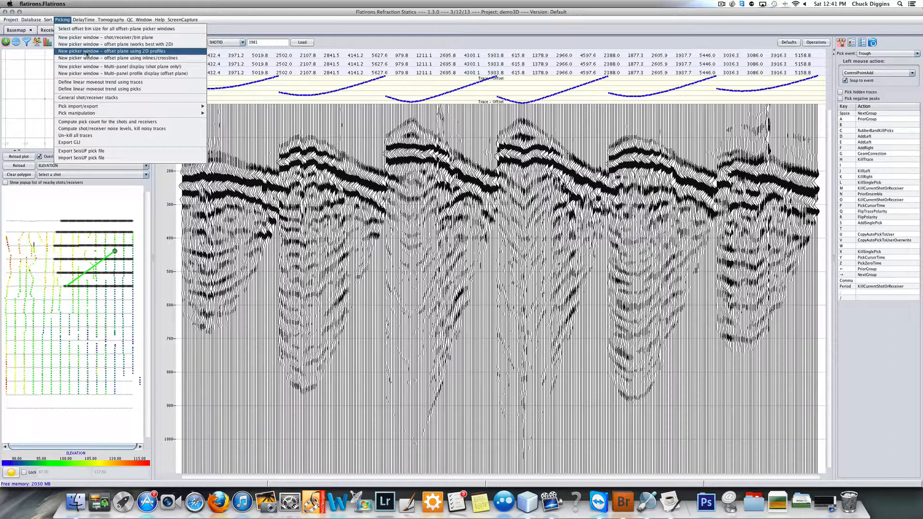
click(114, 51)
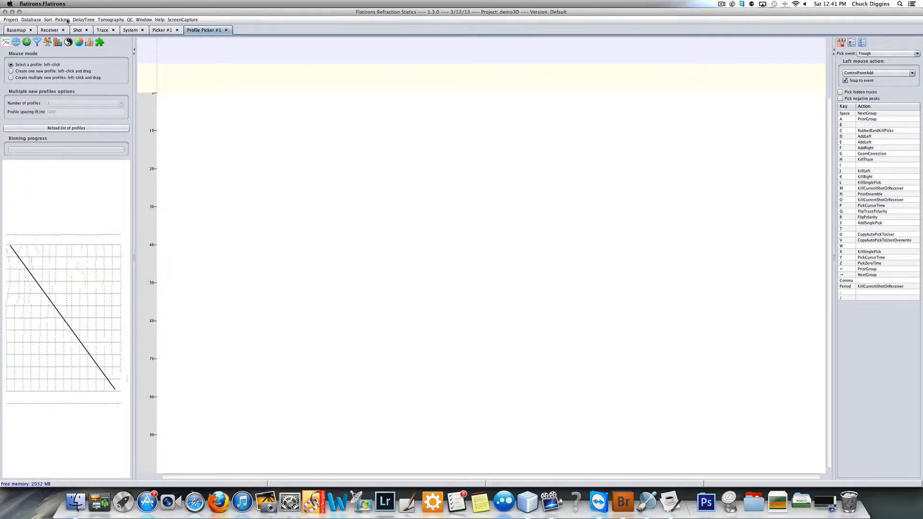
Step: Select the diagonal profile on the map and display its 4200–4300 offset bin
click(67, 20)
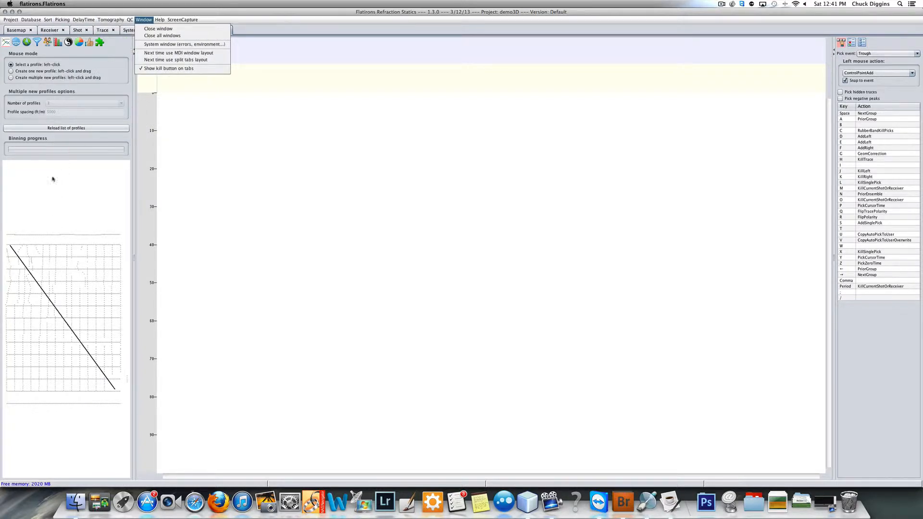
click(65, 230)
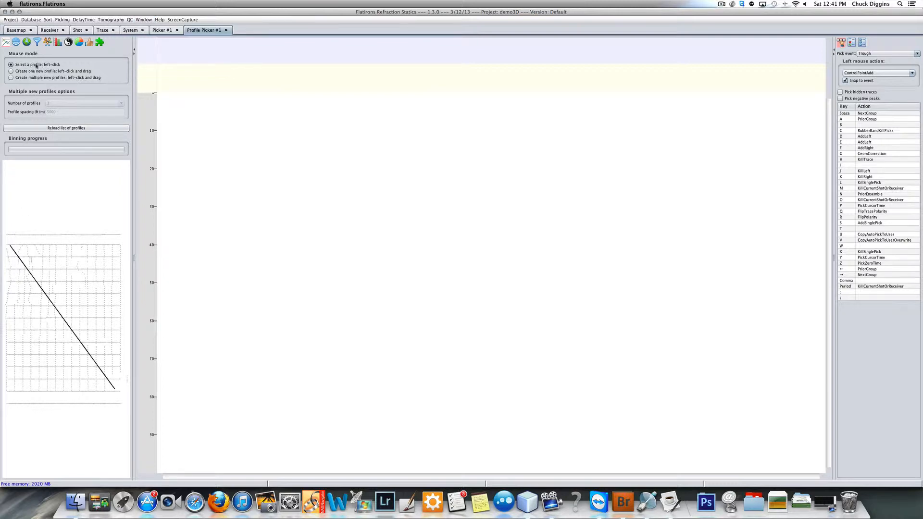
click(62, 320)
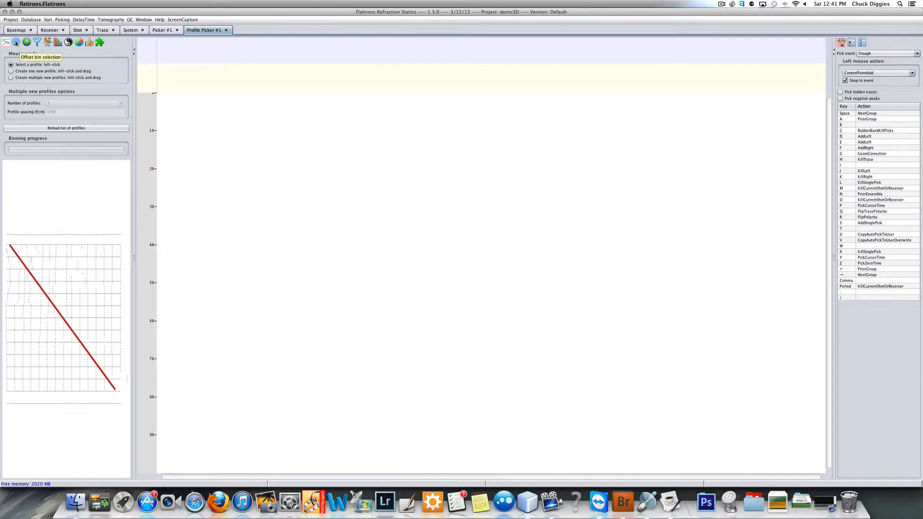
click(16, 42)
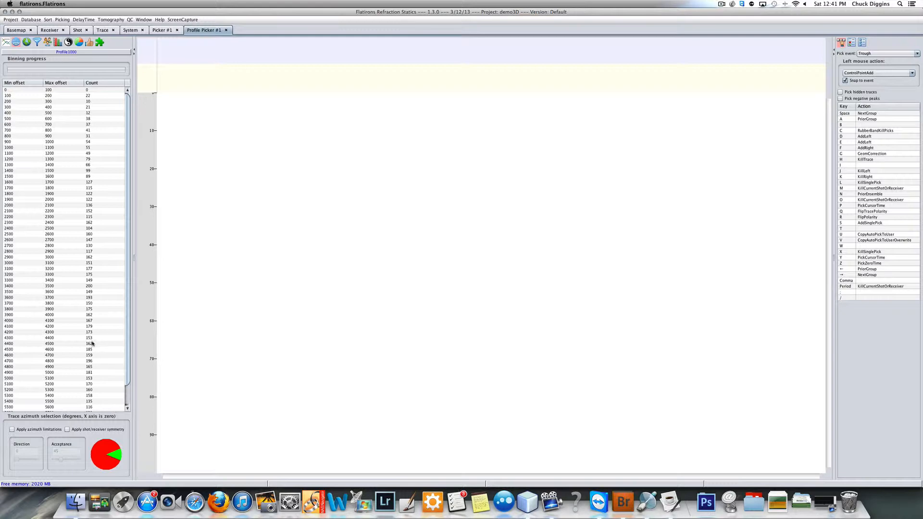
click(15, 332)
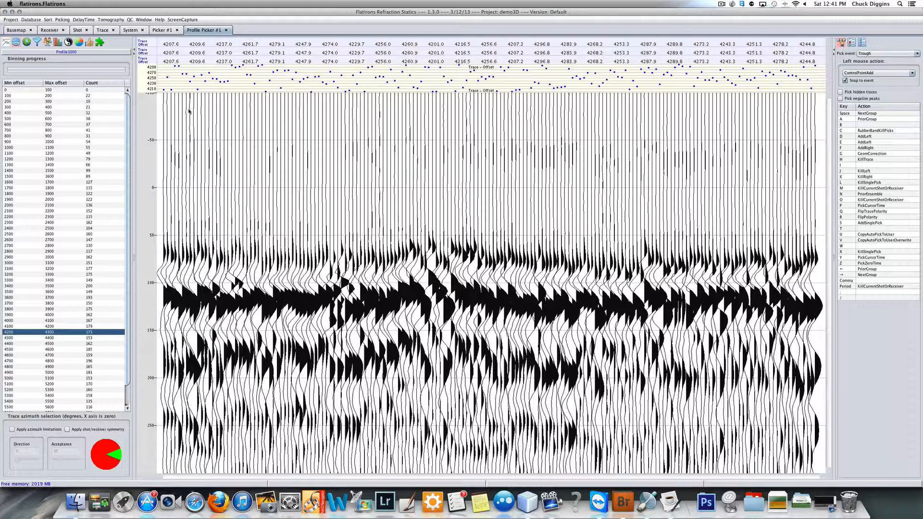
Step: Set the primary sort header of the displayed traces to the Trace table's CdpX column
click(58, 42)
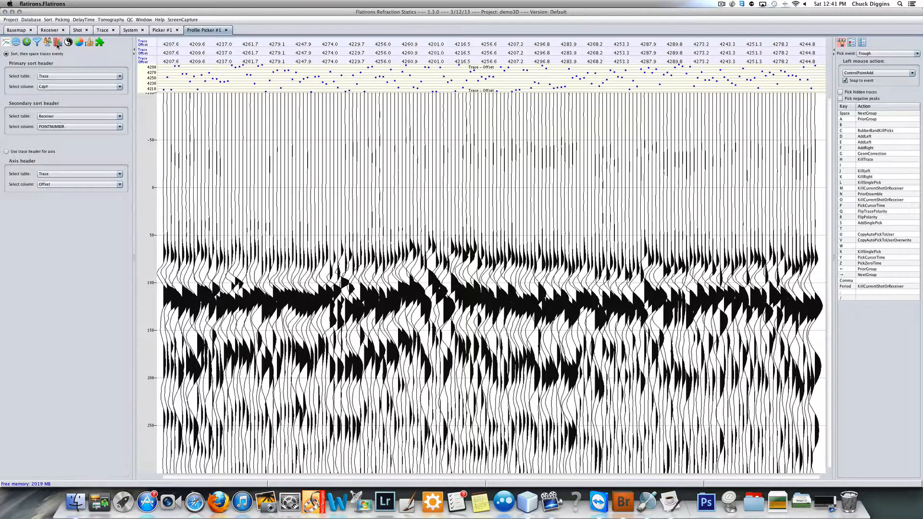
click(108, 88)
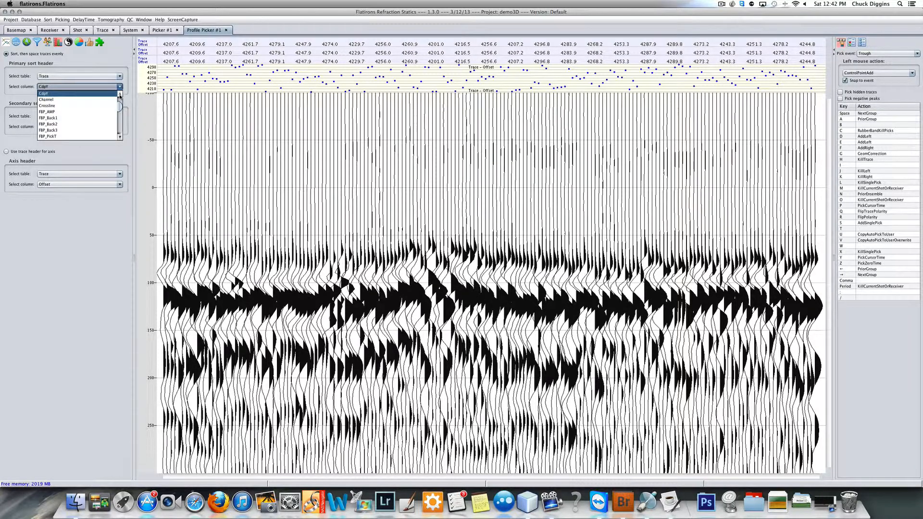
scroll(108, 94, up, 1)
click(99, 98)
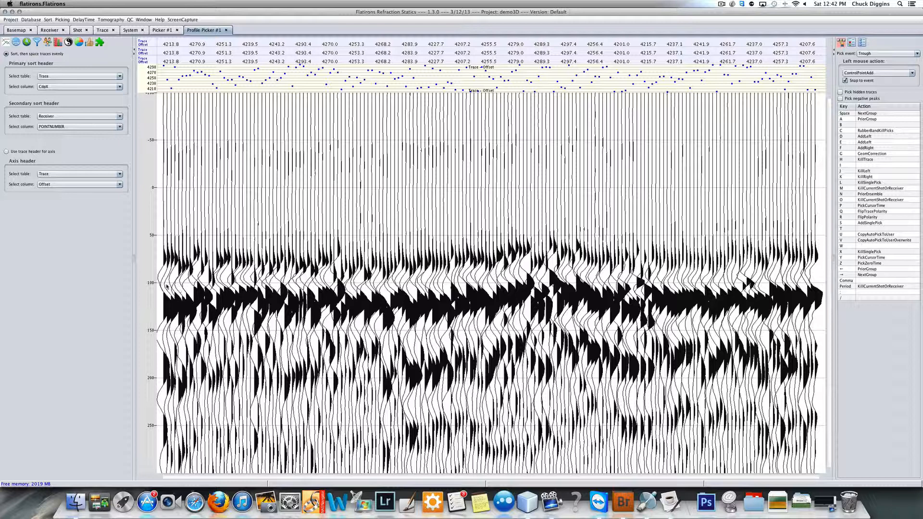
Step: Pick the first-break trough across the gathers of the 4200–4300, 3000–3100 and 5000–5100 offset bins
mouse_move(164, 284)
mouse_down()
mouse_move(449, 286)
mouse_move(542, 272)
mouse_move(719, 287)
mouse_move(816, 277)
mouse_up()
click(754, 289)
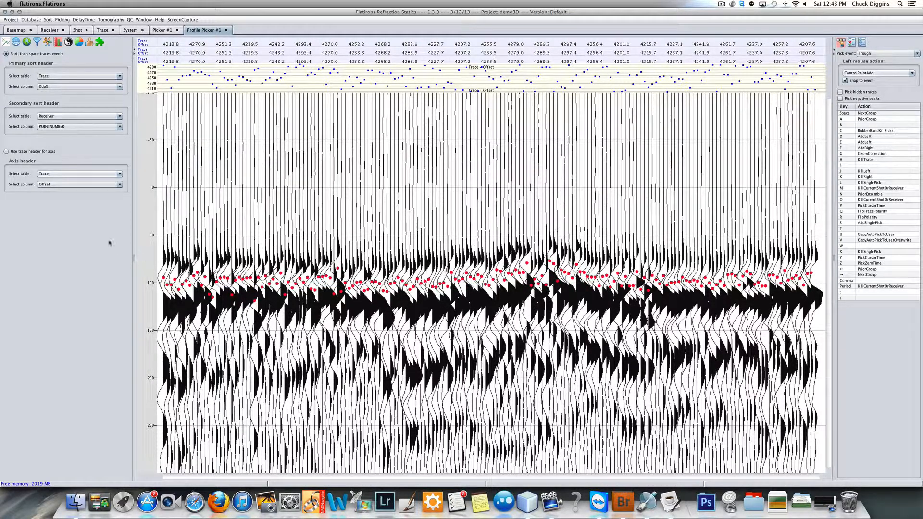
click(16, 42)
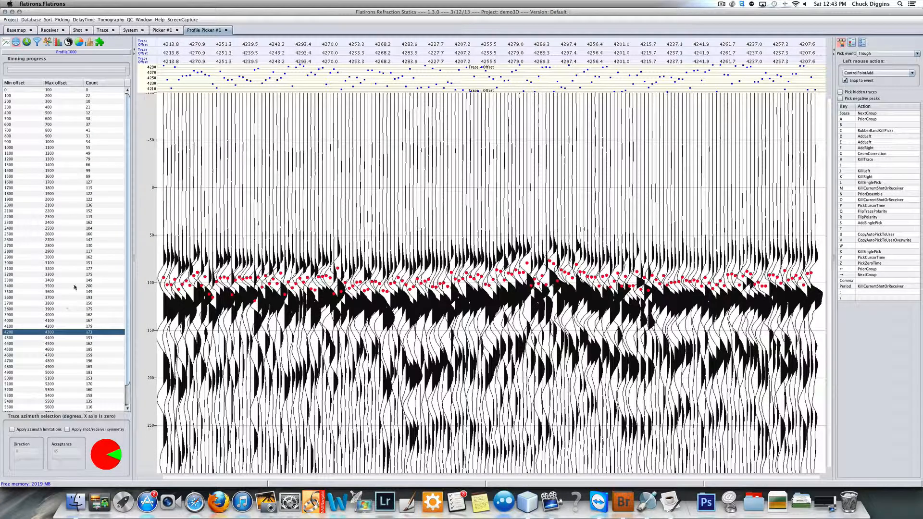
click(57, 264)
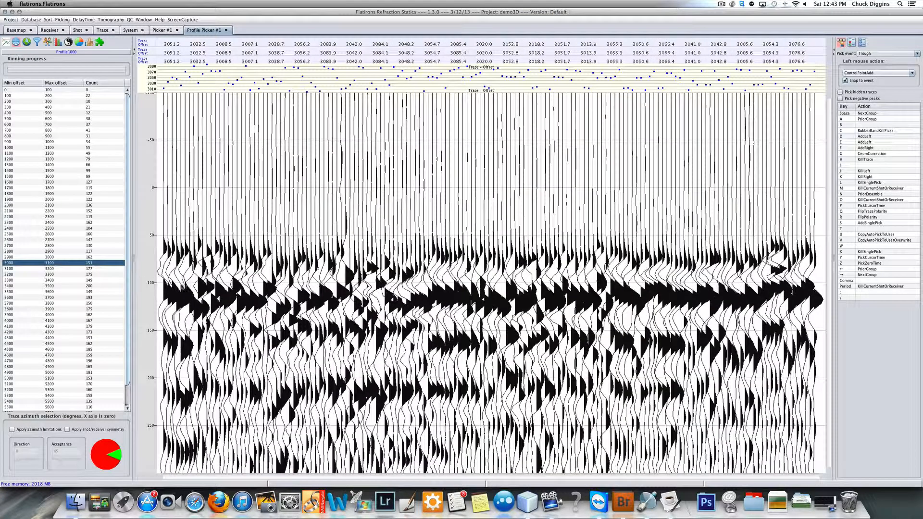
mouse_move(169, 273)
mouse_down()
mouse_move(375, 288)
mouse_move(808, 274)
mouse_move(788, 281)
mouse_up()
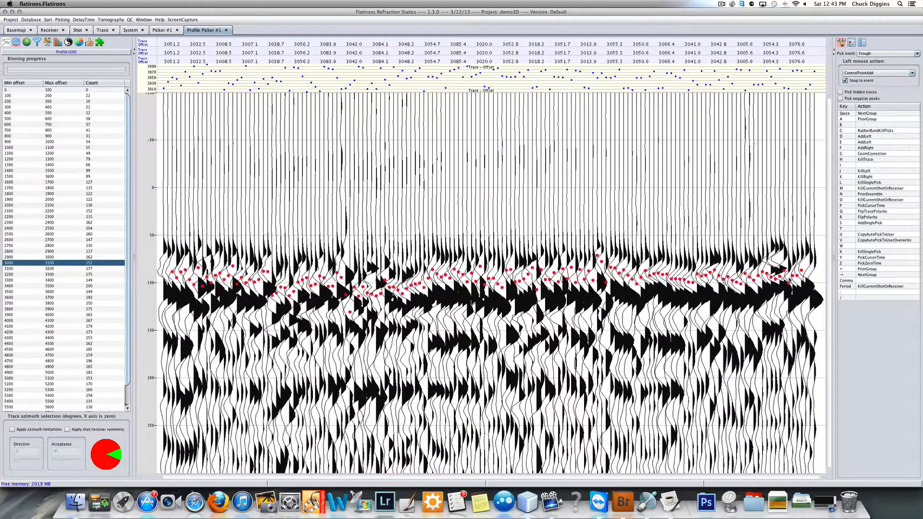
click(50, 378)
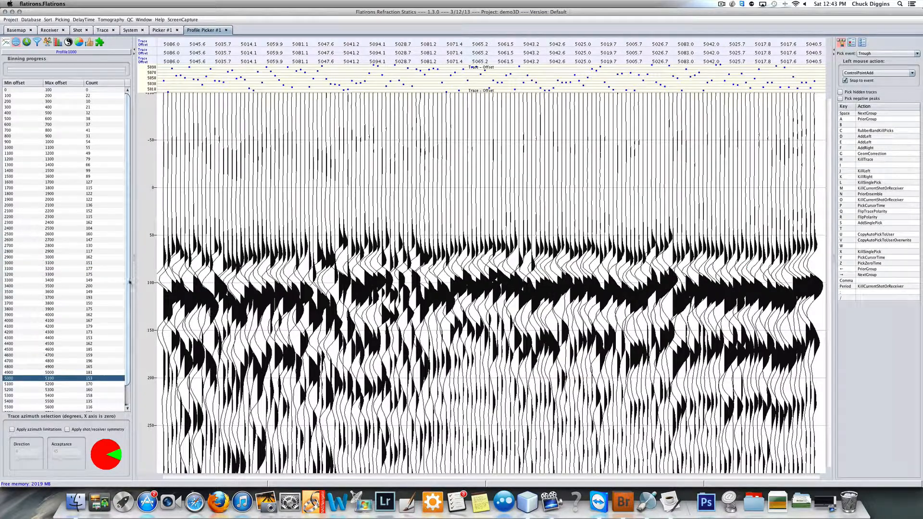
drag(160, 279, 811, 267)
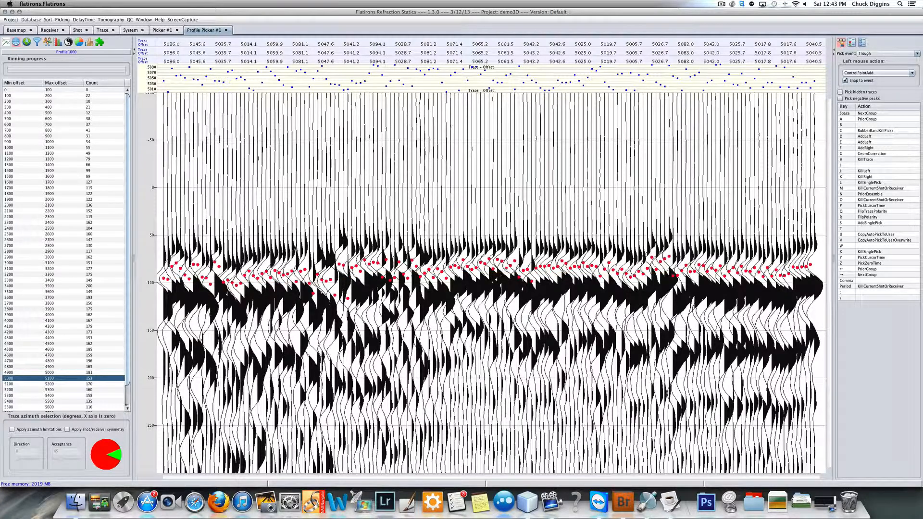
Step: Lower the linear moveout velocity to 6020.2 and display the 3400–3500 offset bin
click(37, 42)
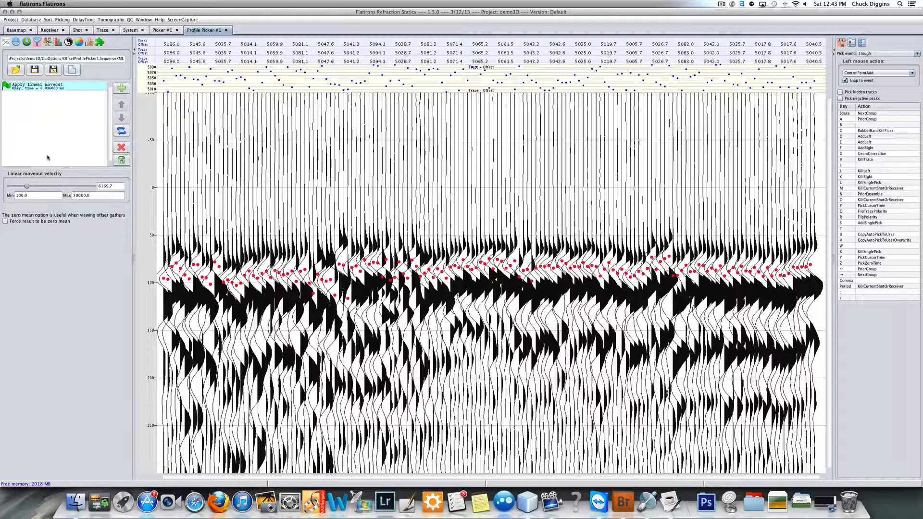
drag(27, 187, 26, 186)
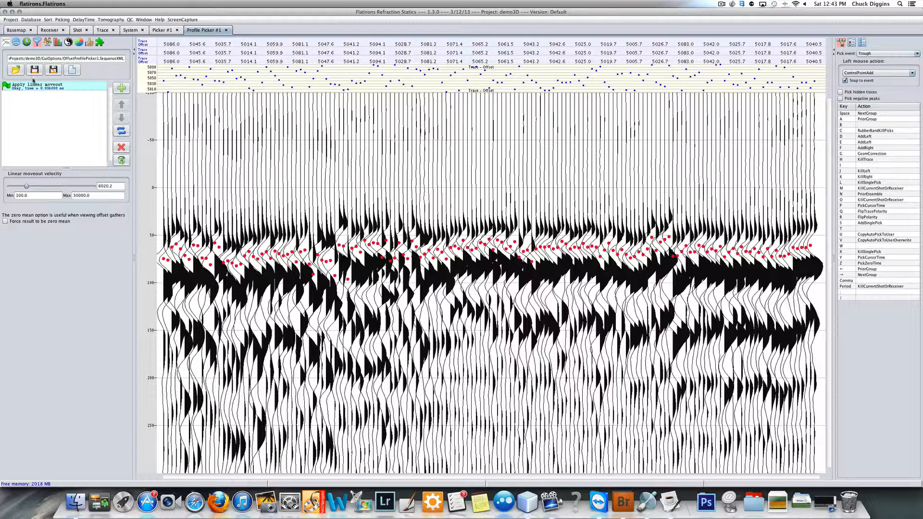
click(17, 42)
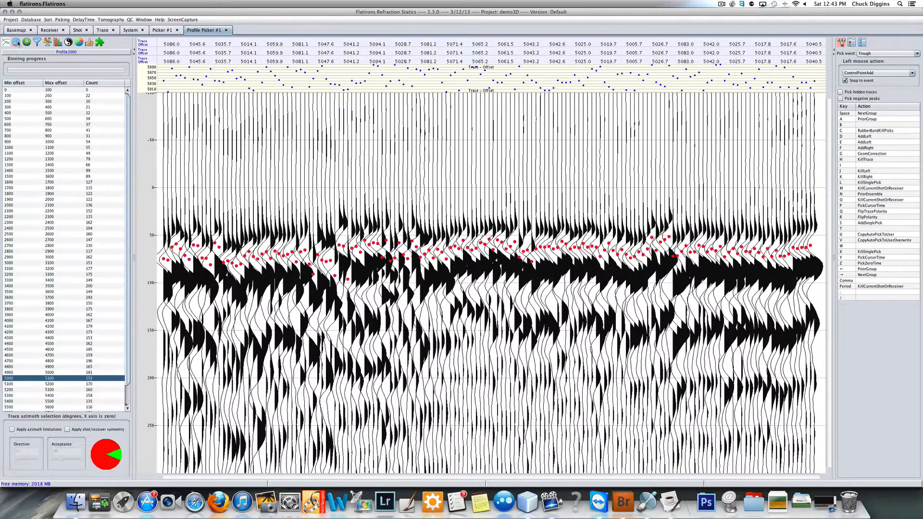
click(53, 285)
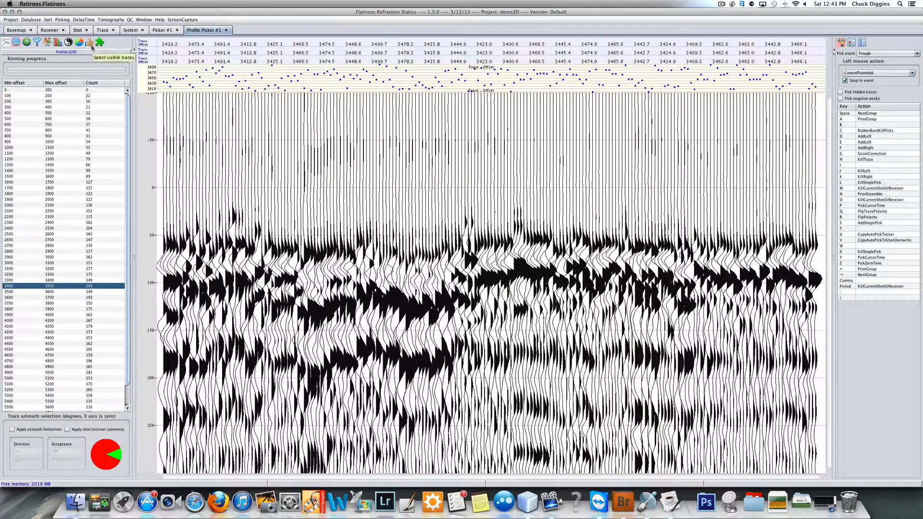
Step: Change the primary sort column to CdpY and pick the first-break trough across roughly the first three quarters of the gather
click(58, 43)
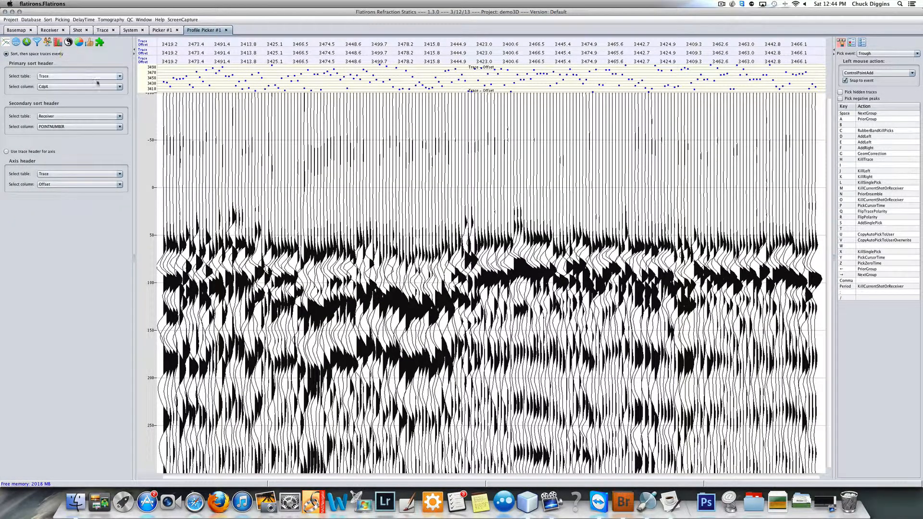
click(119, 87)
click(107, 113)
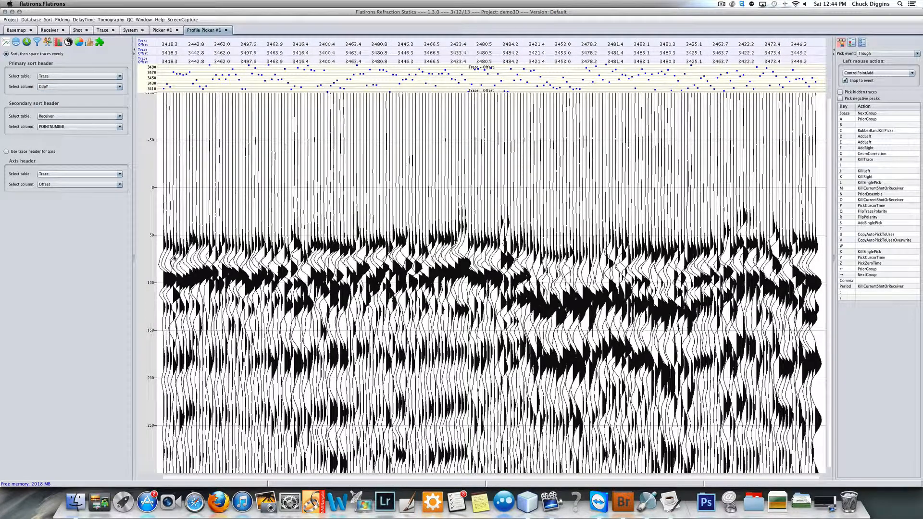
mouse_move(170, 258)
mouse_down()
mouse_move(464, 260)
mouse_move(502, 250)
mouse_move(572, 268)
mouse_move(652, 267)
mouse_up()
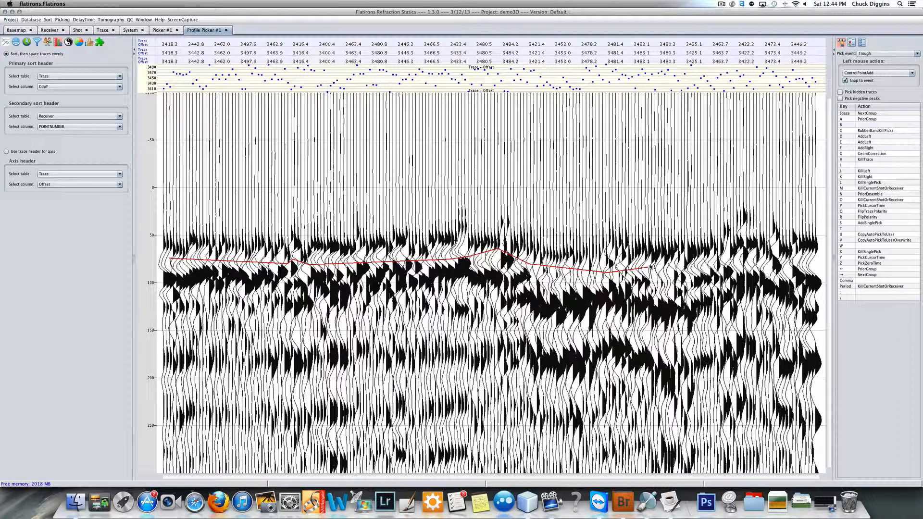
right_click(564, 270)
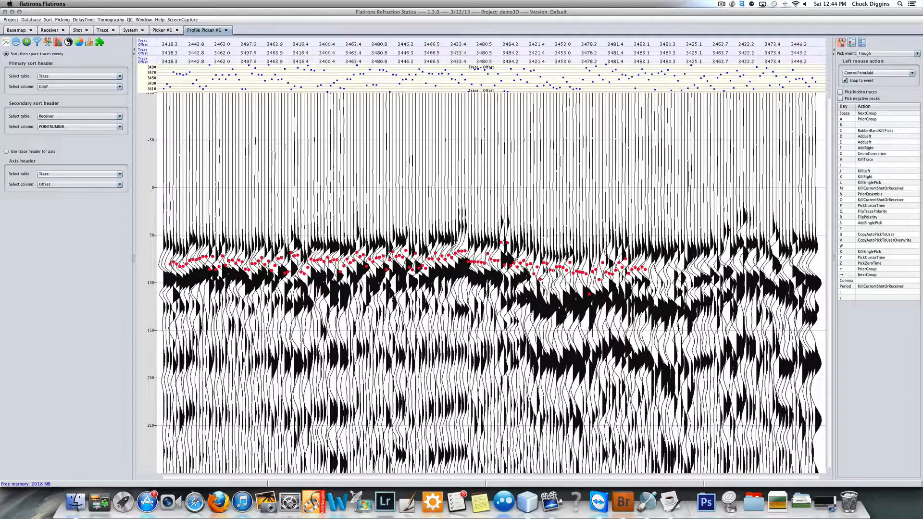
Step: Add Elevation statics to the processing sequence after the linear moveout and set its velocity to 5940
click(37, 42)
click(122, 88)
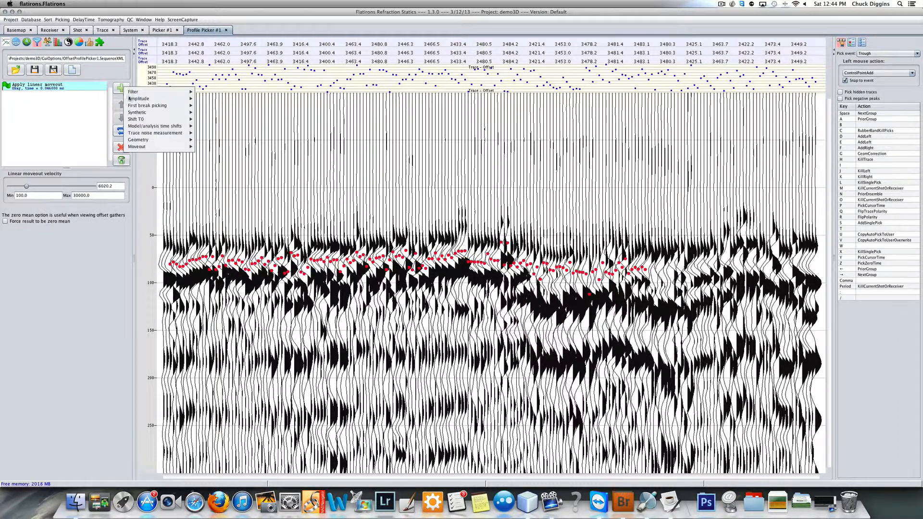
mouse_move(138, 106)
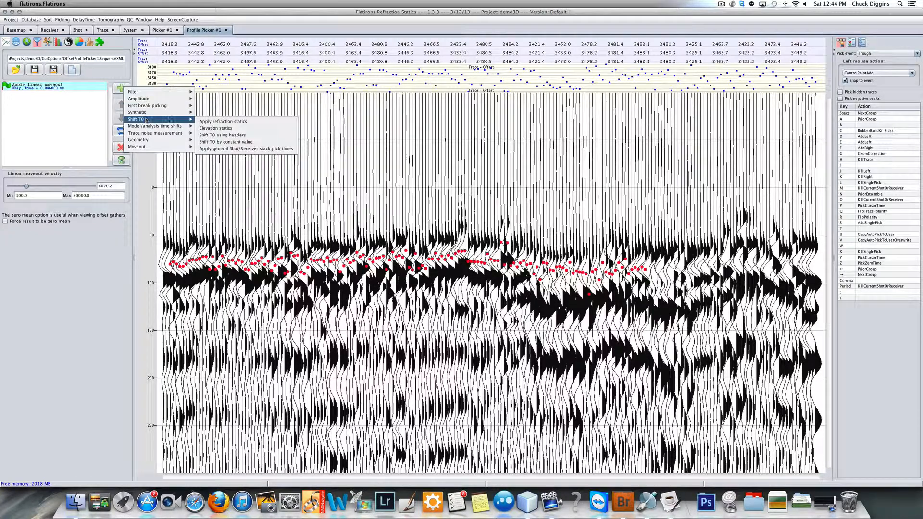
click(206, 129)
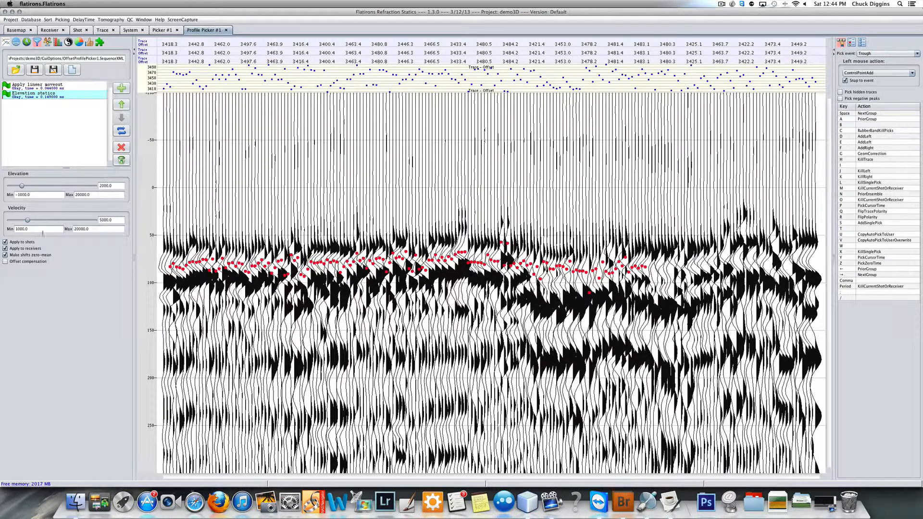
mouse_move(28, 221)
mouse_down()
mouse_move(65, 221)
mouse_move(9, 223)
mouse_move(33, 223)
mouse_up()
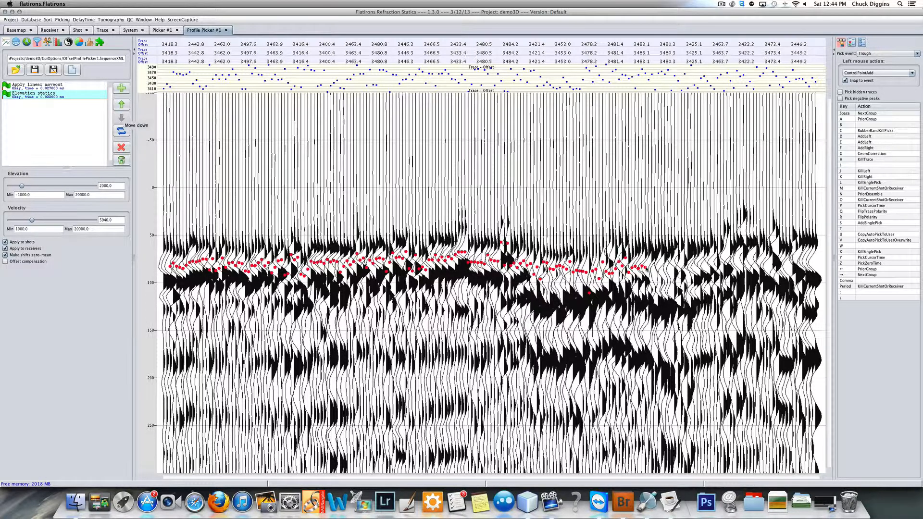
Step: Extend the first-break trough picks over the unpicked end of the 3400–3500 gather in a close-up view, and return to the offset bin list
click(645, 268)
click(710, 263)
drag(641, 214, 772, 340)
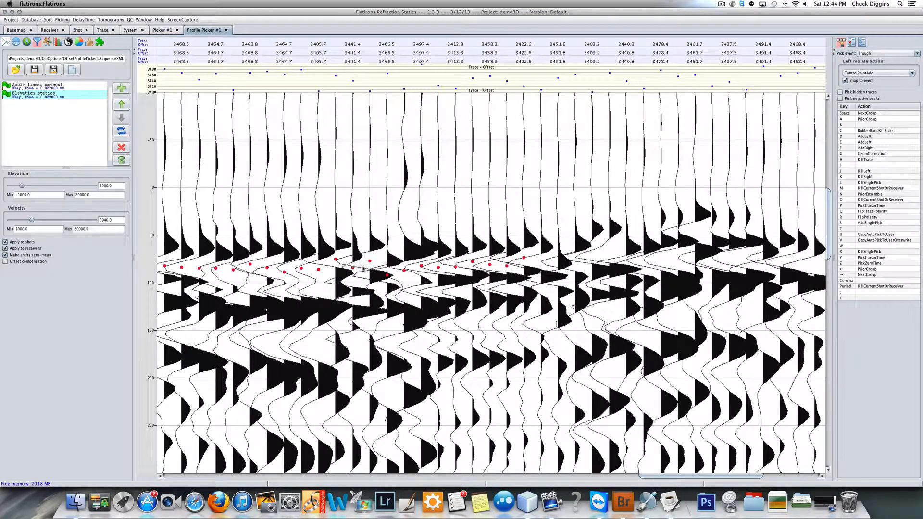
click(557, 282)
click(541, 264)
click(560, 280)
click(576, 265)
click(643, 259)
click(682, 257)
click(694, 239)
click(716, 264)
double_click(815, 265)
right_click(597, 281)
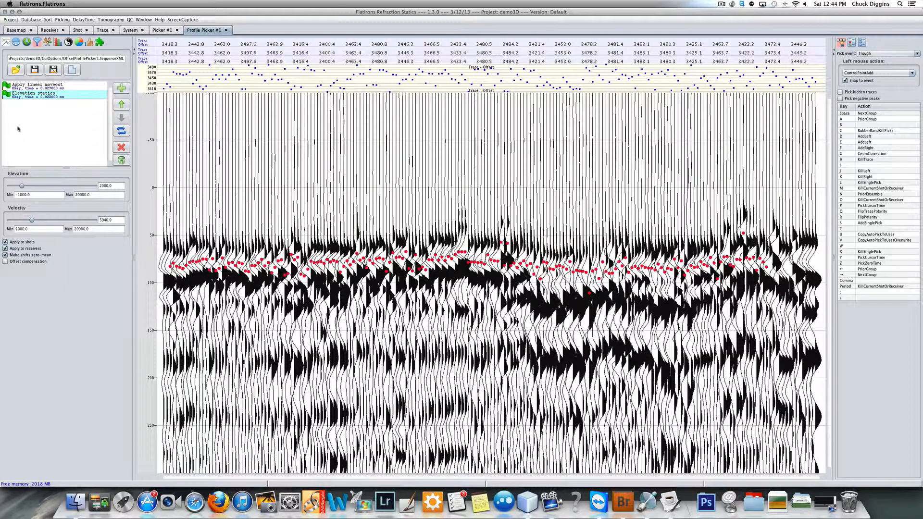
click(16, 43)
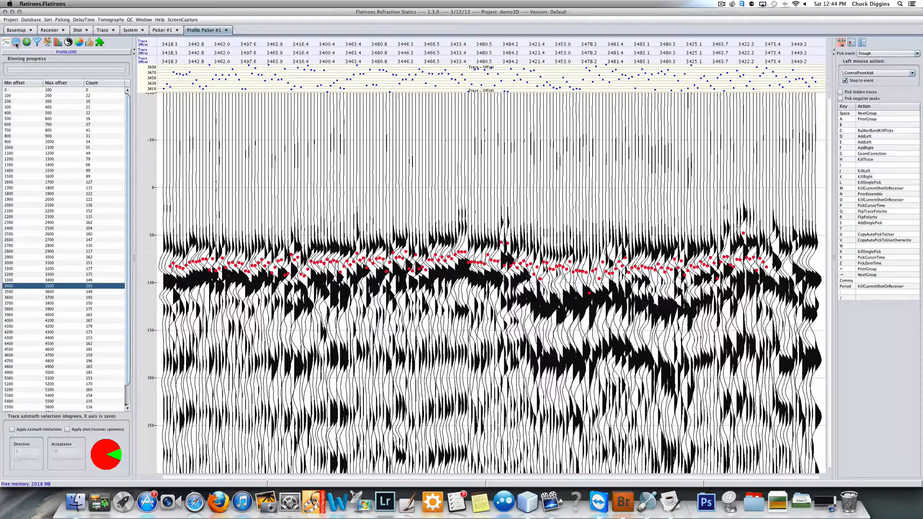
Step: Display the 2500–2600 offset bin and inspect the gathers of shots 1840 and 1000 from the shot map, returning to the profile
click(50, 239)
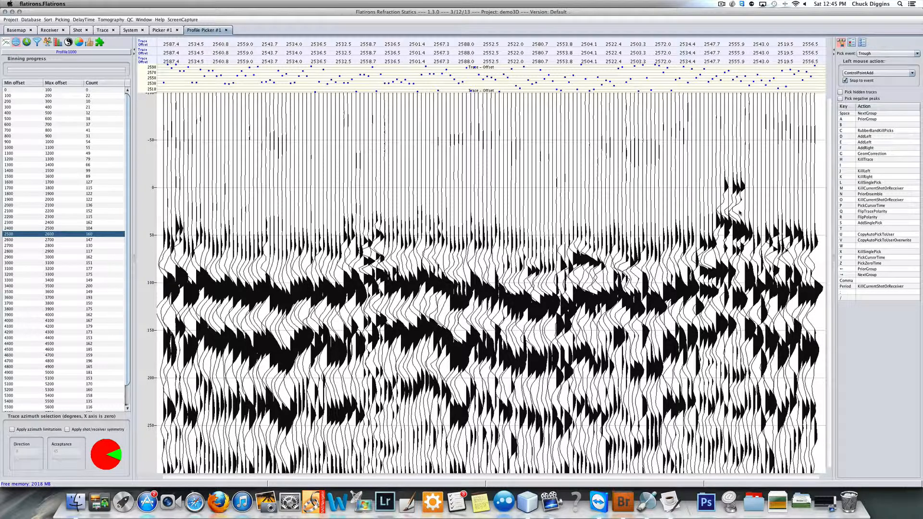
click(162, 29)
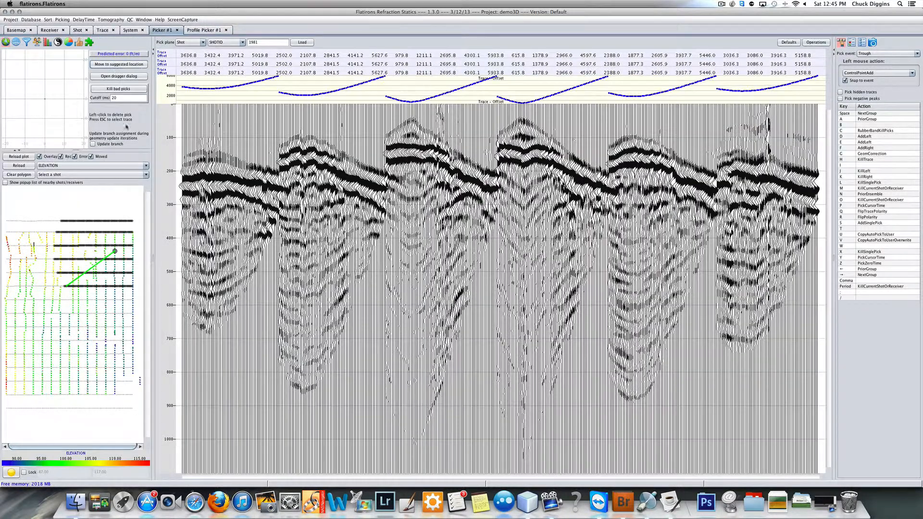
click(33, 263)
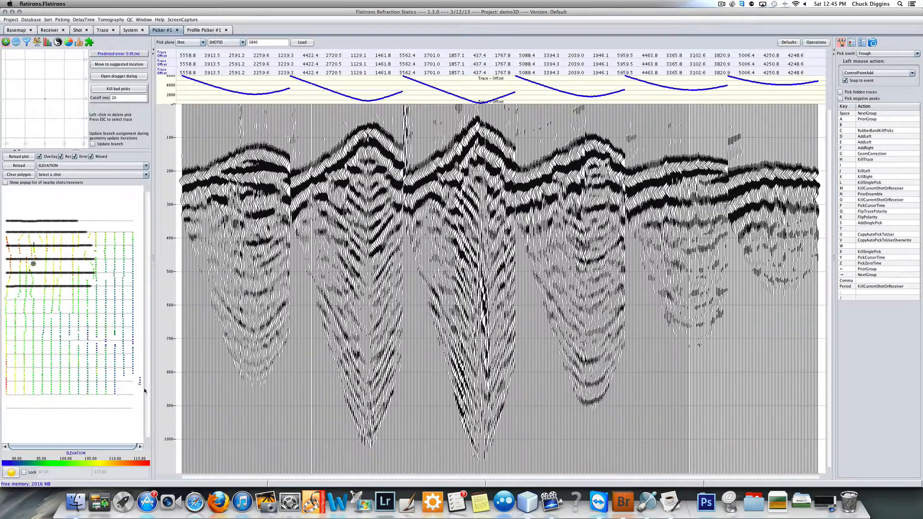
click(140, 386)
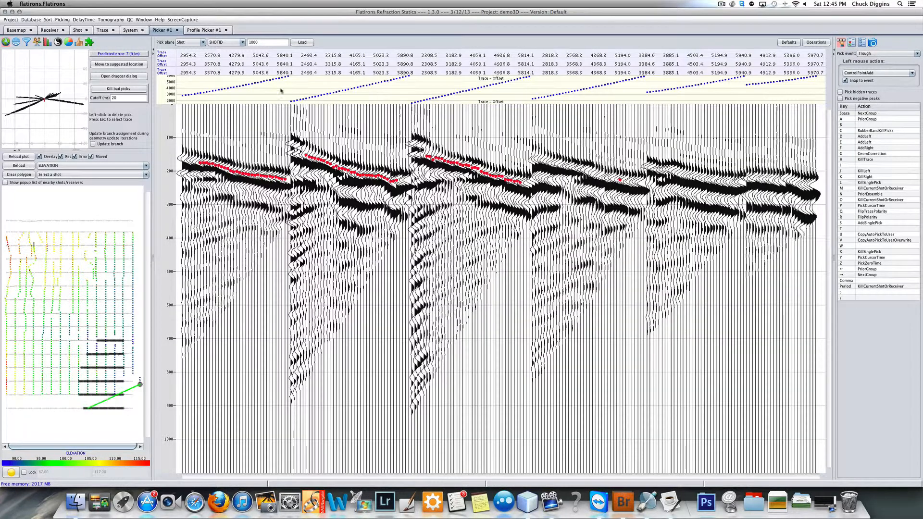
click(204, 31)
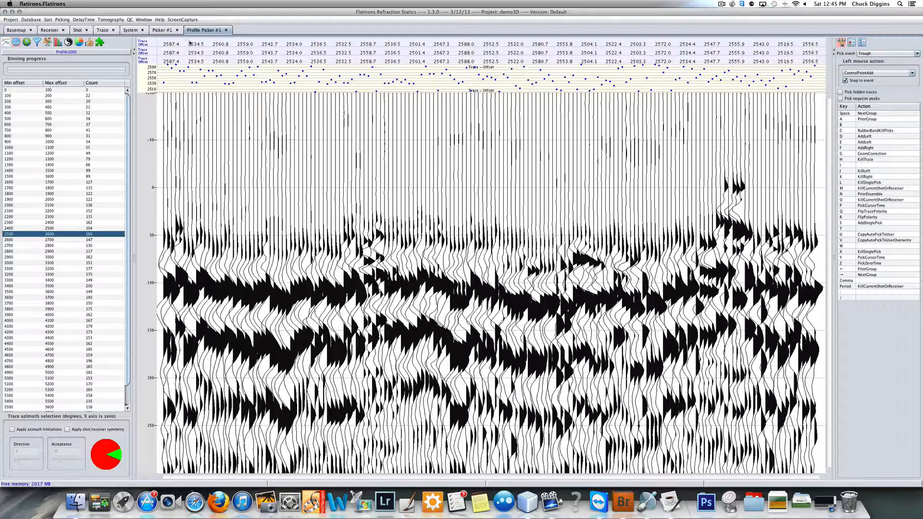
Step: Pick the trough on a few traces around the marked trace of shot 1843, and redisplay the profile's 2500–2600 offset bin
click(162, 30)
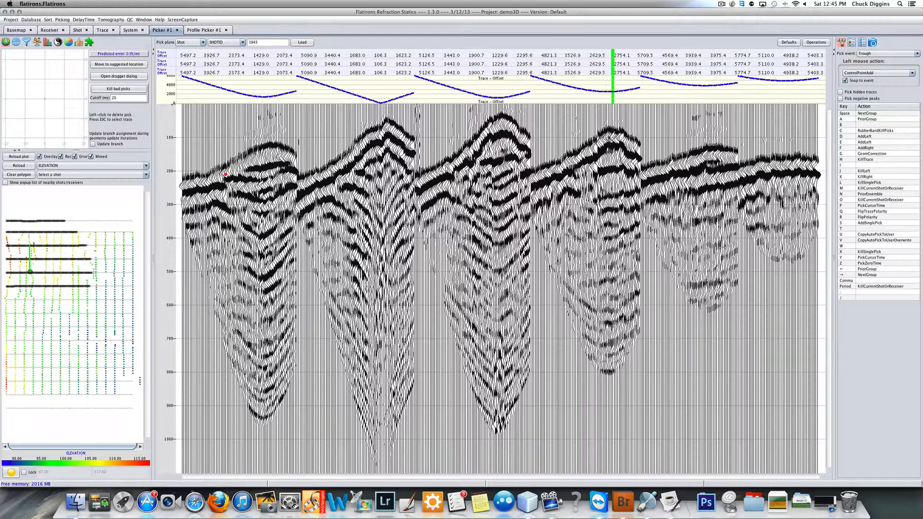
drag(605, 139, 619, 140)
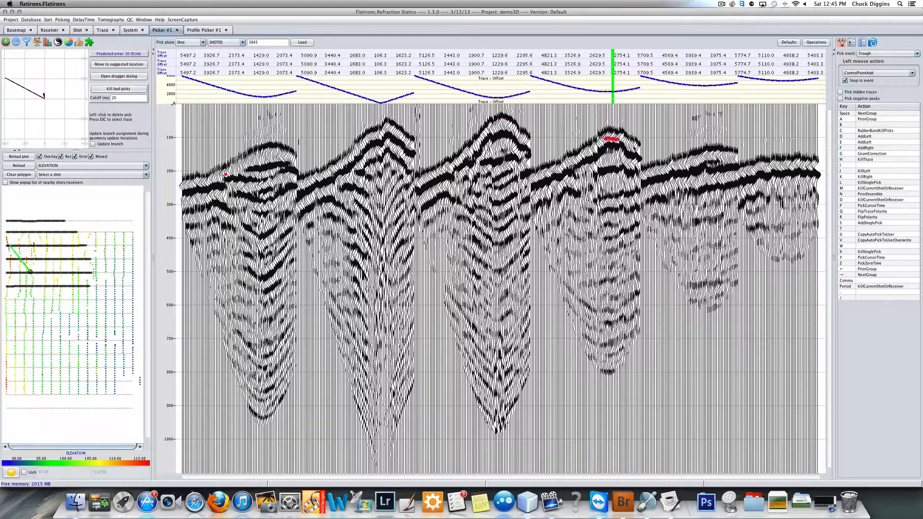
click(212, 30)
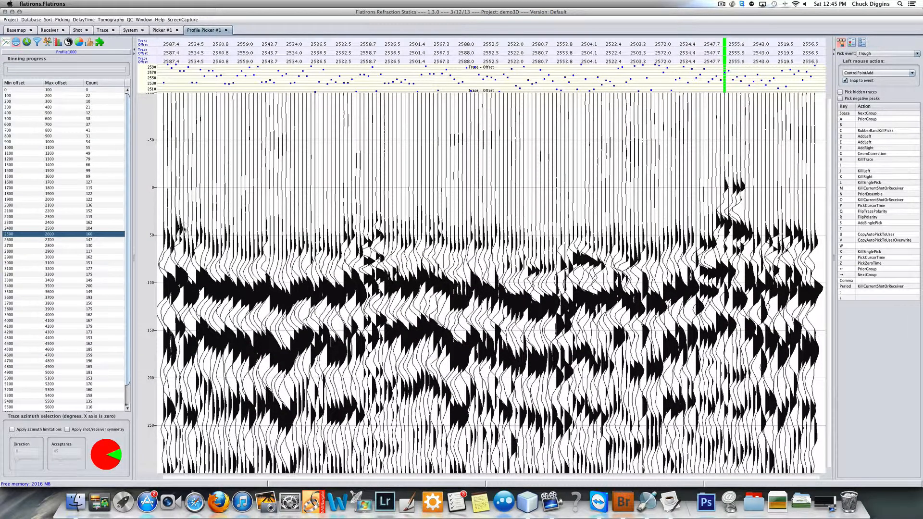
click(47, 229)
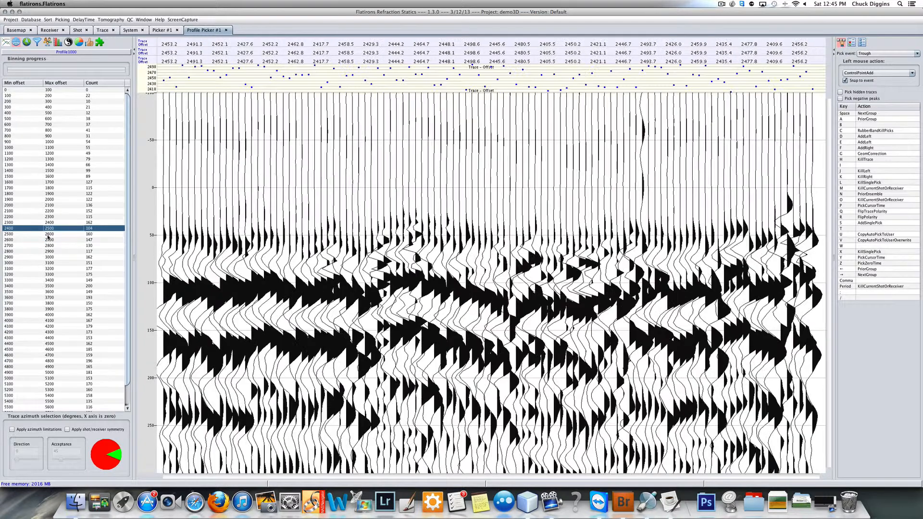
click(49, 235)
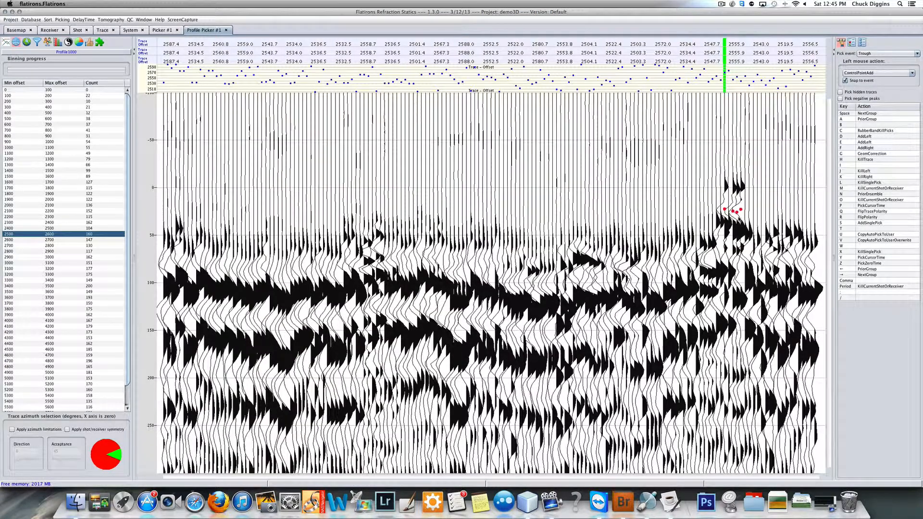
Step: Pick the first-break trough across all receiver lines of shot 1843 and move the shot to its suggested location
click(162, 30)
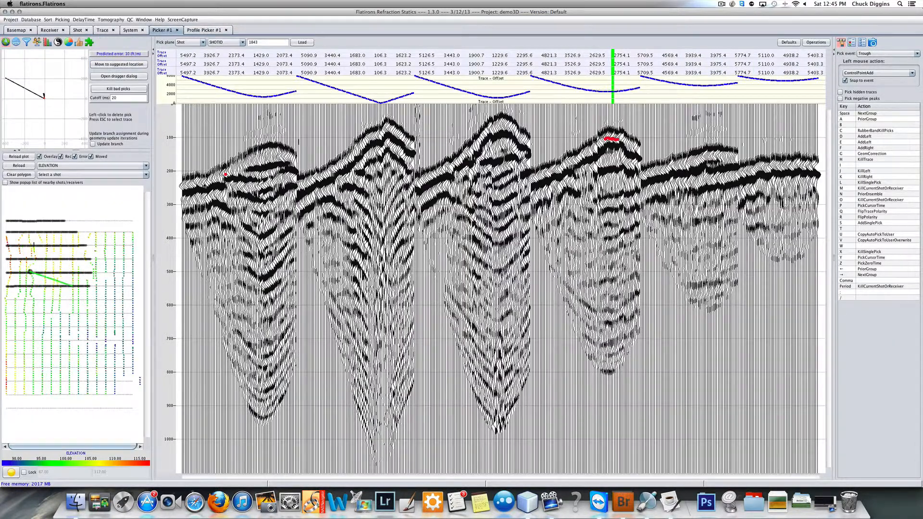
mouse_move(183, 185)
mouse_down()
mouse_move(265, 157)
mouse_move(291, 158)
mouse_move(317, 177)
mouse_move(384, 129)
mouse_move(412, 147)
mouse_up()
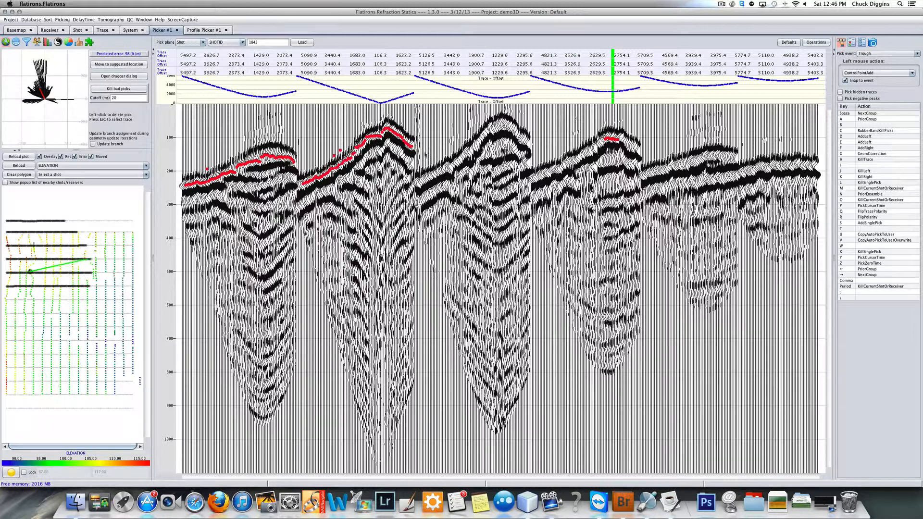
mouse_move(423, 184)
mouse_down()
mouse_move(500, 126)
mouse_move(531, 145)
mouse_up()
mouse_move(532, 181)
mouse_down()
mouse_move(599, 142)
mouse_move(640, 152)
mouse_move(645, 178)
mouse_move(711, 158)
mouse_move(736, 157)
mouse_move(739, 169)
mouse_move(818, 166)
mouse_up()
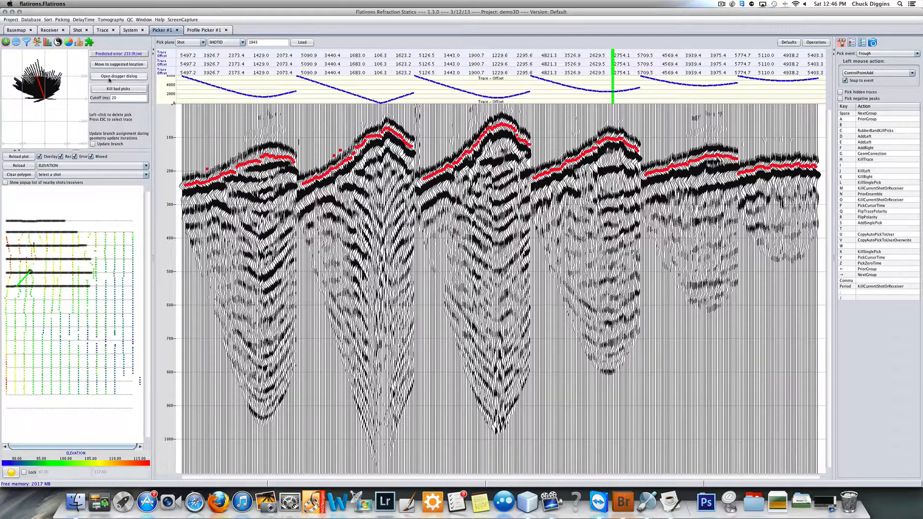
click(115, 65)
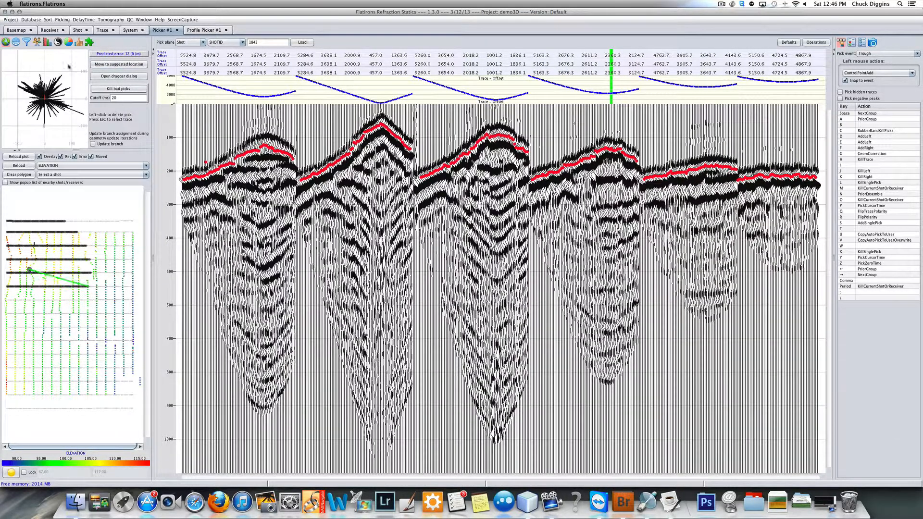
click(26, 43)
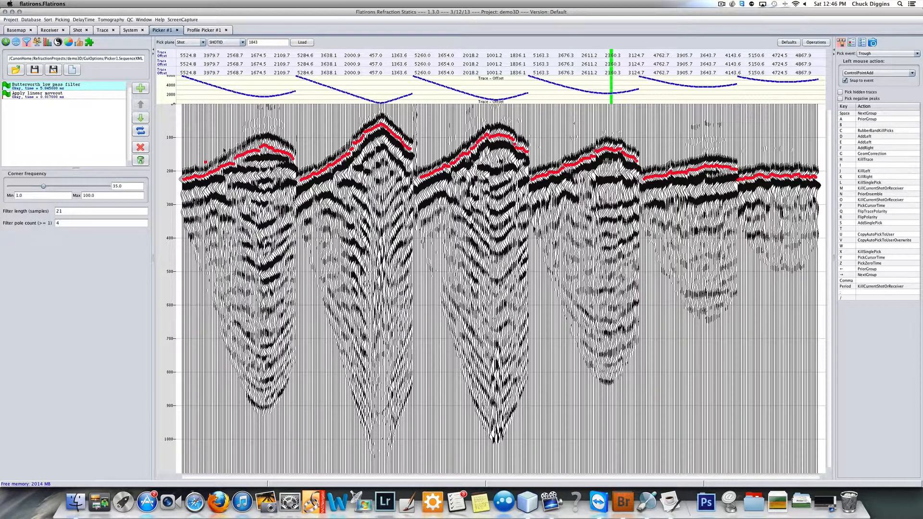
Step: Create one new seismic profile along the survey's opposite diagonal, from lower left to upper right, with bin center spacing 200 and bin size 200
click(204, 29)
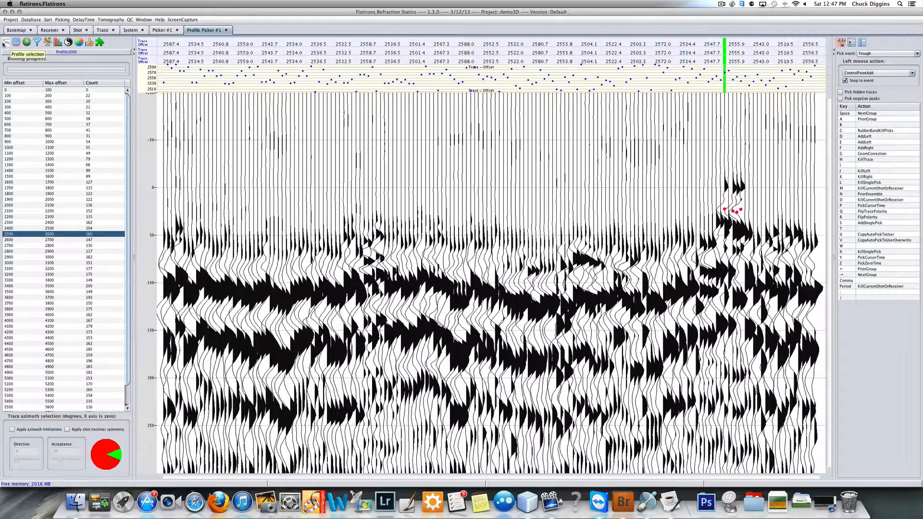
click(6, 43)
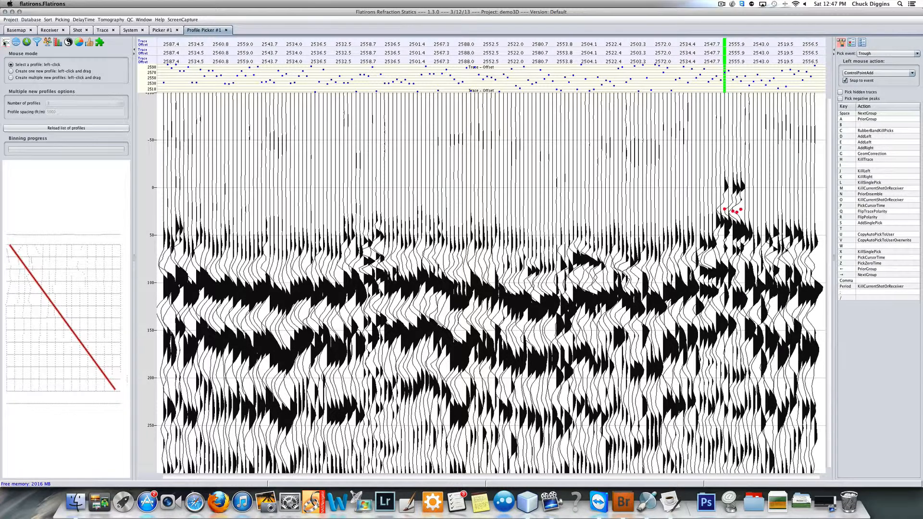
click(29, 72)
drag(10, 388, 116, 247)
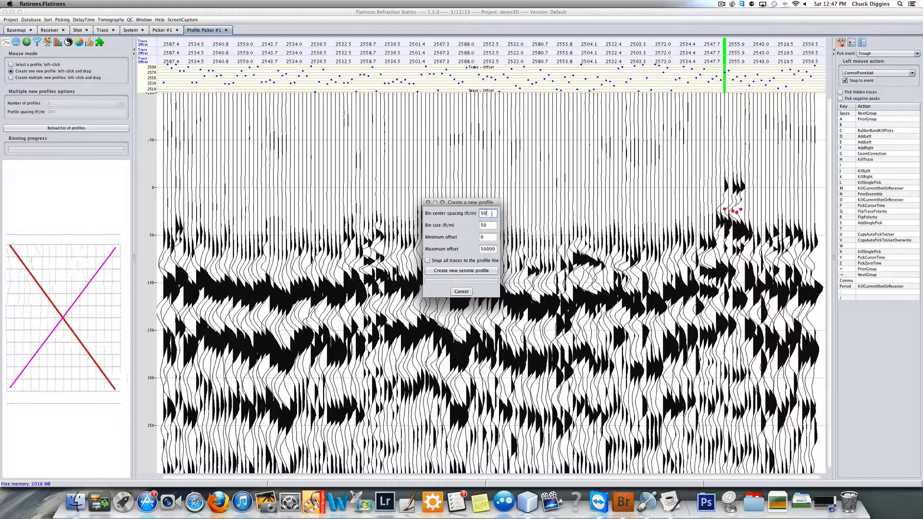
double_click(491, 213)
text(200)
double_click(489, 228)
text(200)
click(455, 272)
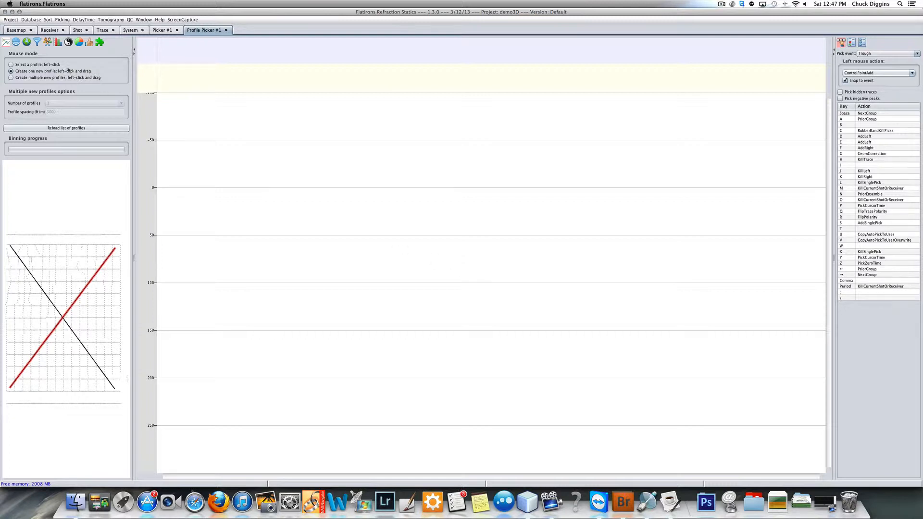
Step: Compare several offset bins of the new diagonal profile between about 2600 and 4200, finishing on the 3600–3700 bin
click(26, 67)
click(17, 43)
click(49, 240)
click(53, 293)
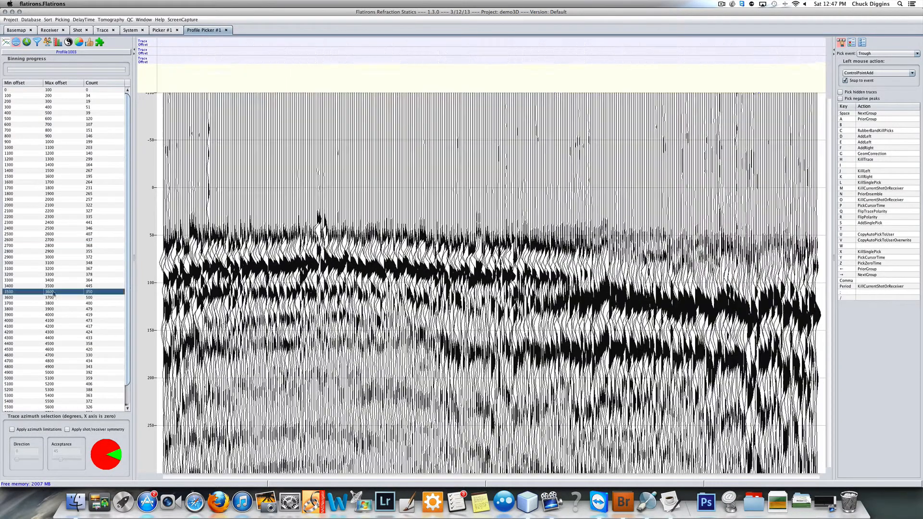
click(56, 257)
click(55, 293)
click(54, 320)
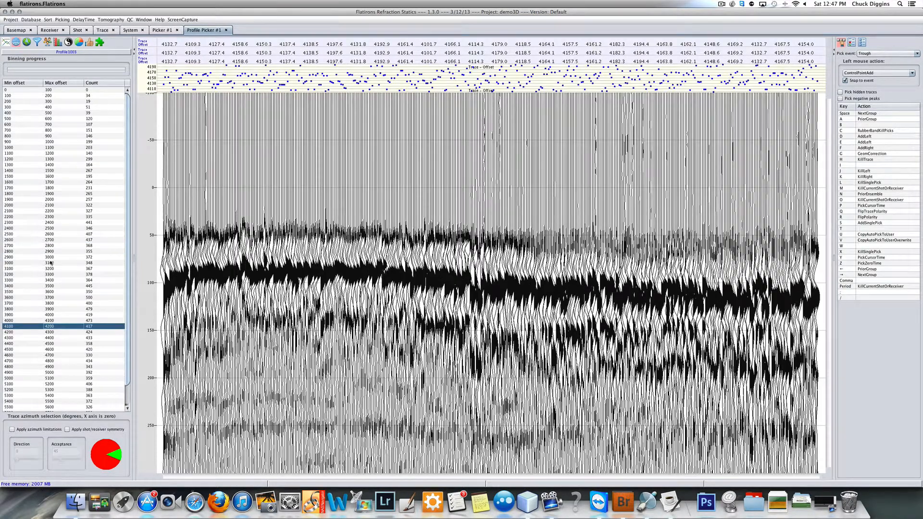
click(53, 275)
click(53, 303)
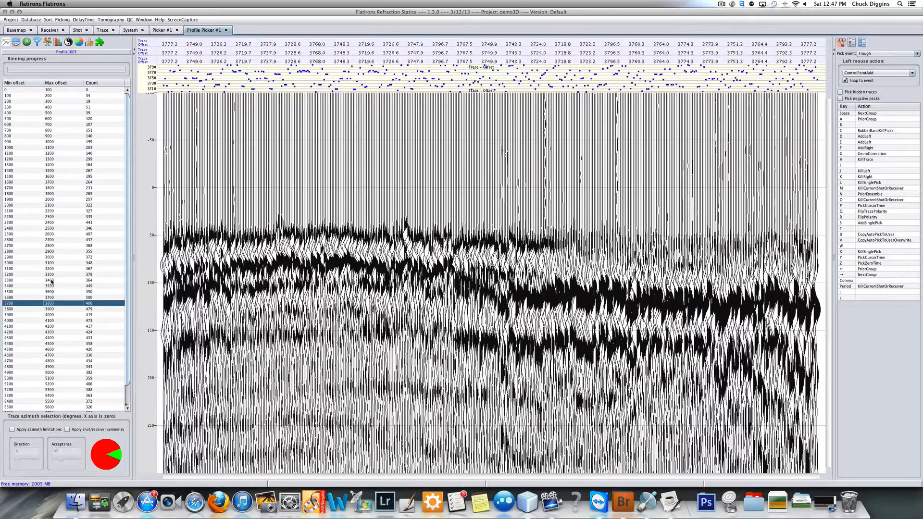
click(54, 258)
click(50, 297)
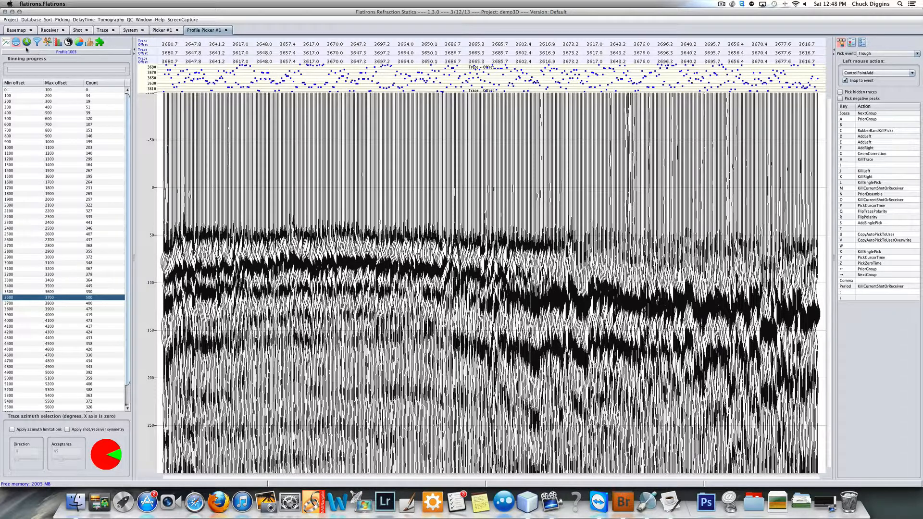
Step: Switch to creating multiple new profiles, with the number of profiles set to 5 and the profile spacing to 1000
click(6, 43)
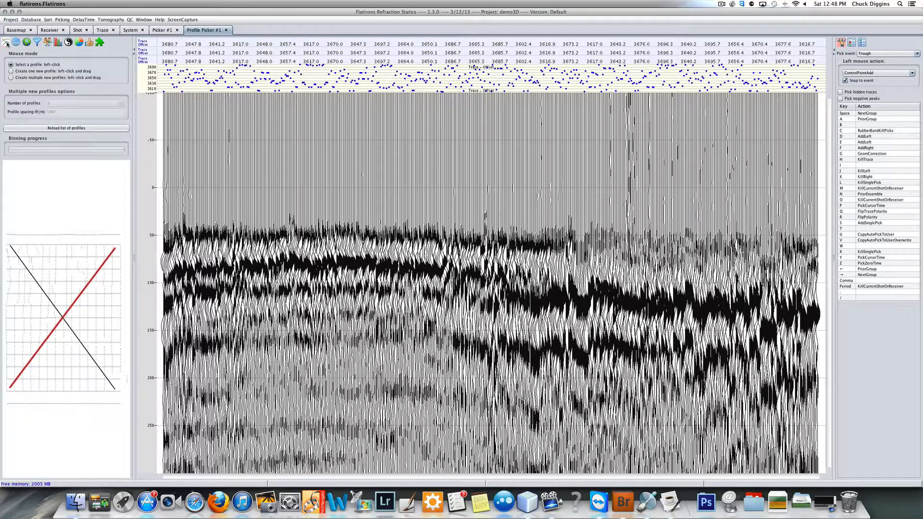
click(35, 77)
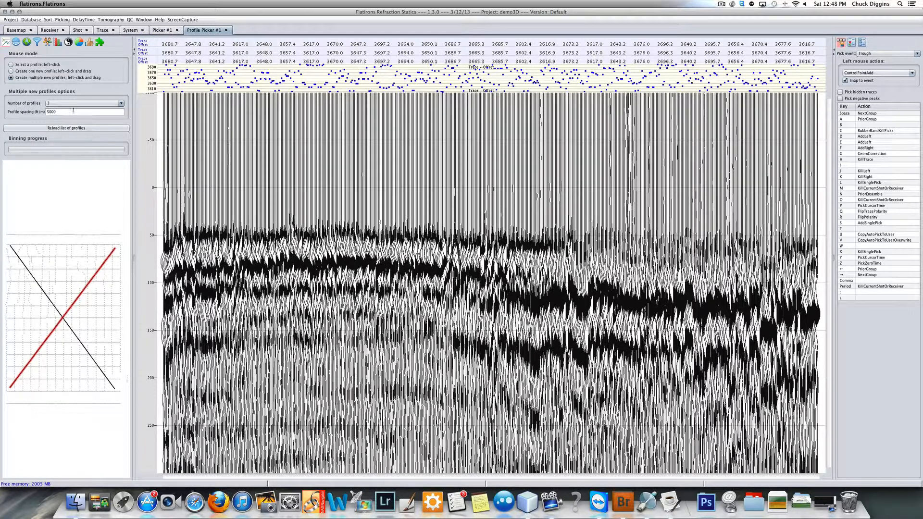
click(120, 104)
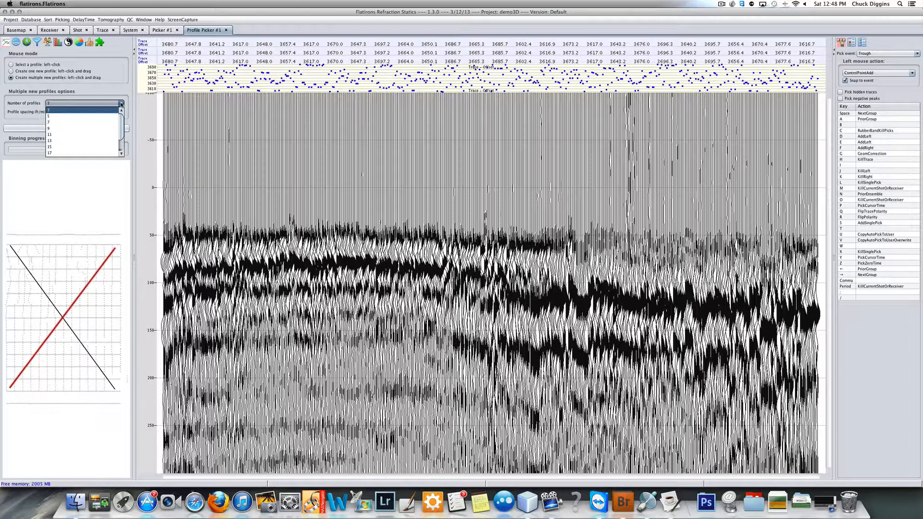
click(121, 152)
drag(122, 152, 122, 129)
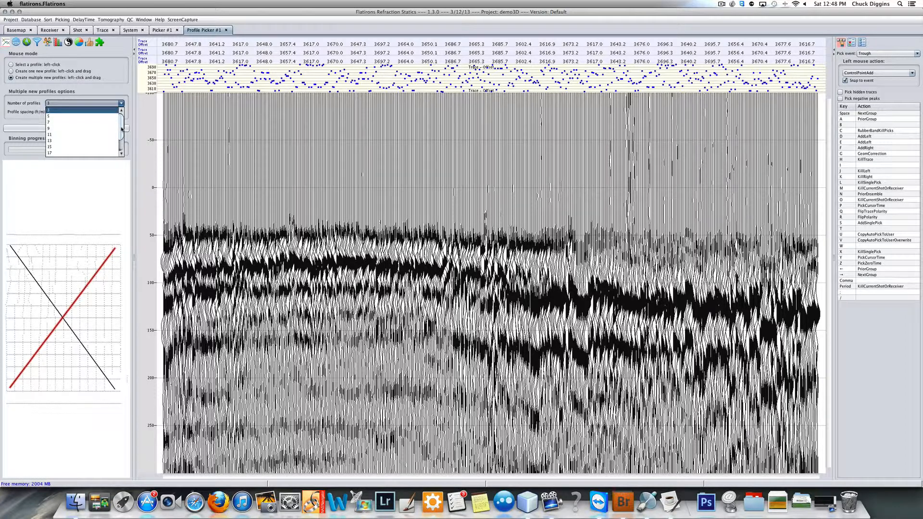
scroll(73, 120, down, 1)
click(73, 117)
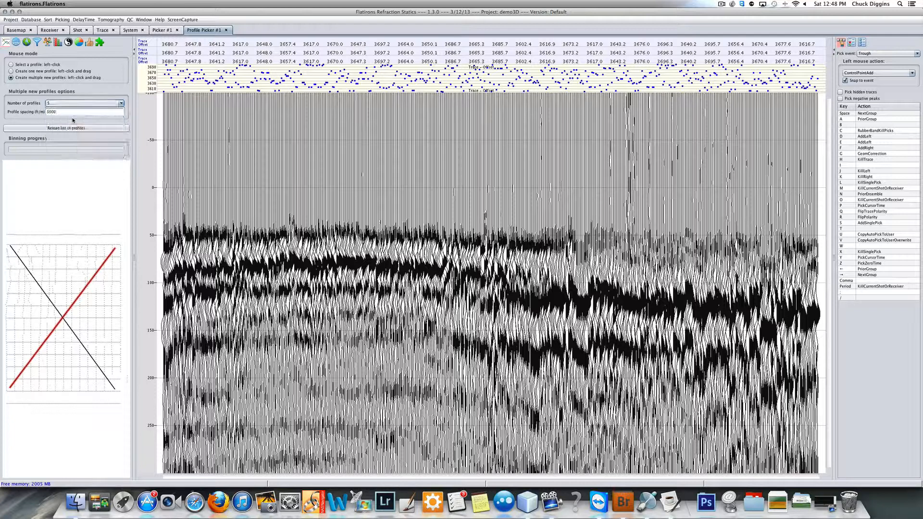
double_click(68, 112)
text(1000)
Step: Lay out five parallel vertical profiles across the middle of the survey map, and cancel their creation
drag(63, 243, 68, 391)
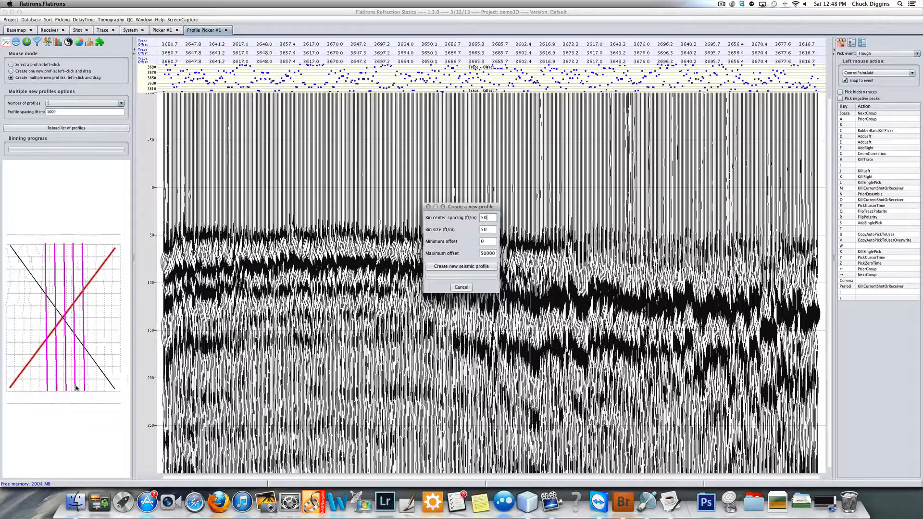
click(461, 288)
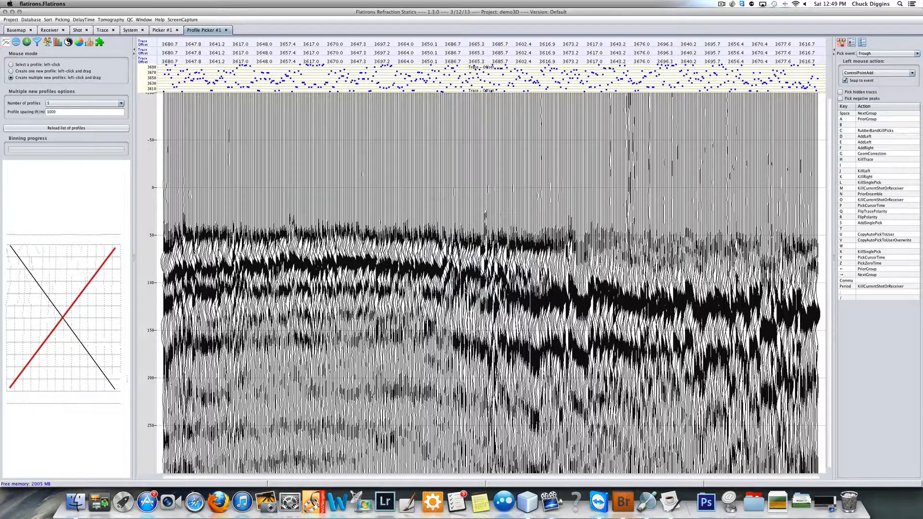